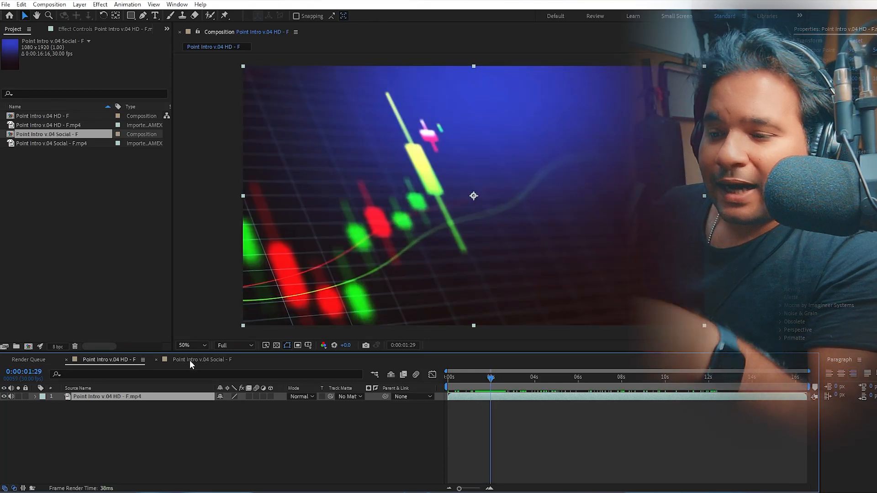
Open the Point Intro v.04 Social - F composition and scrub it to about 0:00:01:26.
click(193, 359)
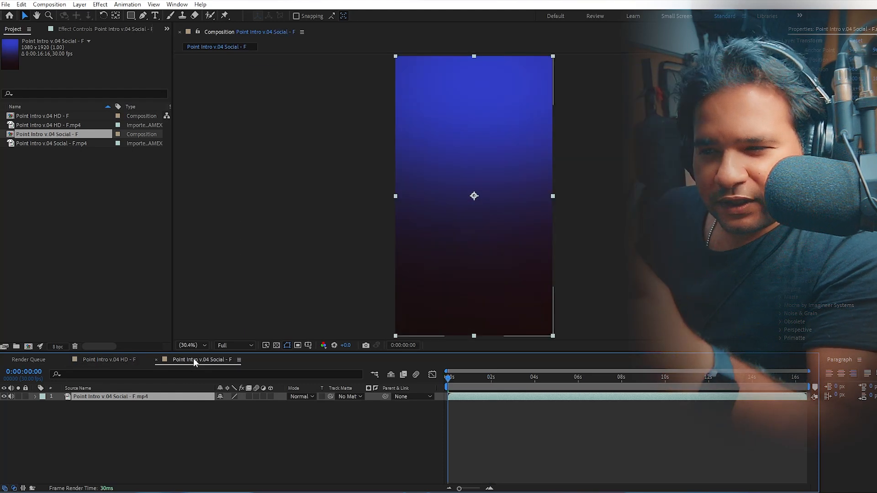
drag(461, 377, 491, 388)
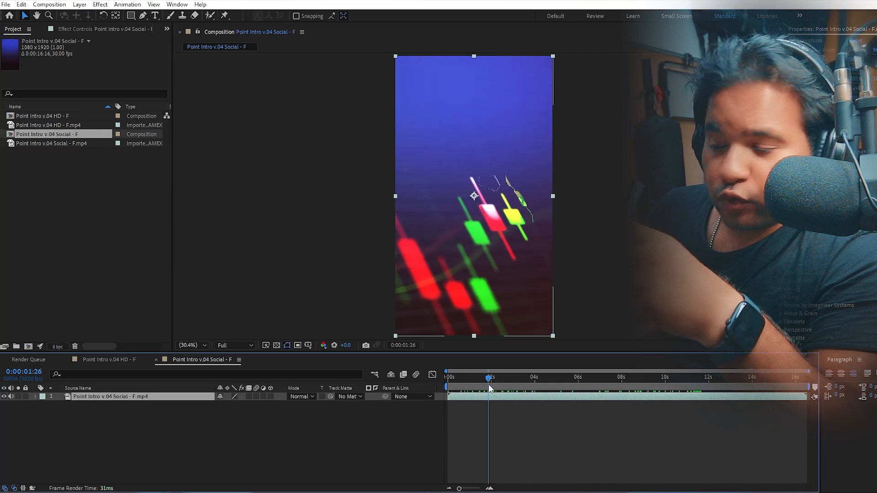
Switch to File Explorer and bring the EID point Full HD and EID point Social Media videos into the project as compositions.
key(alt+Tab)
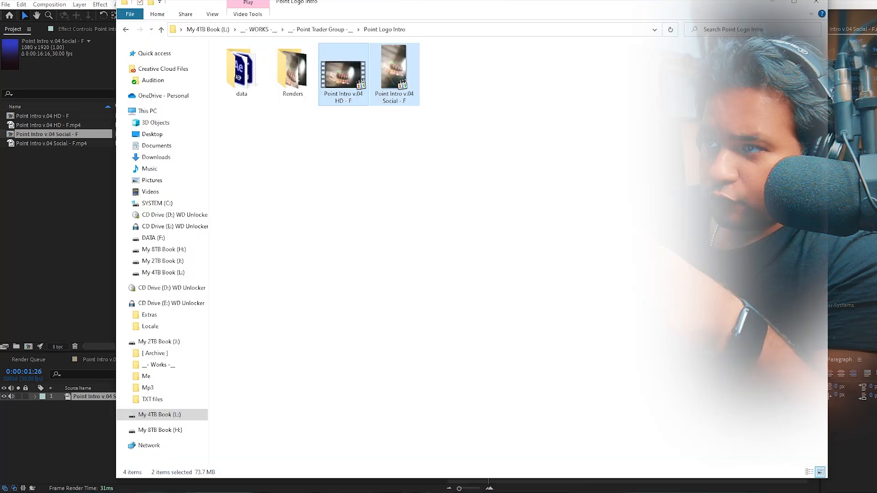
click(341, 30)
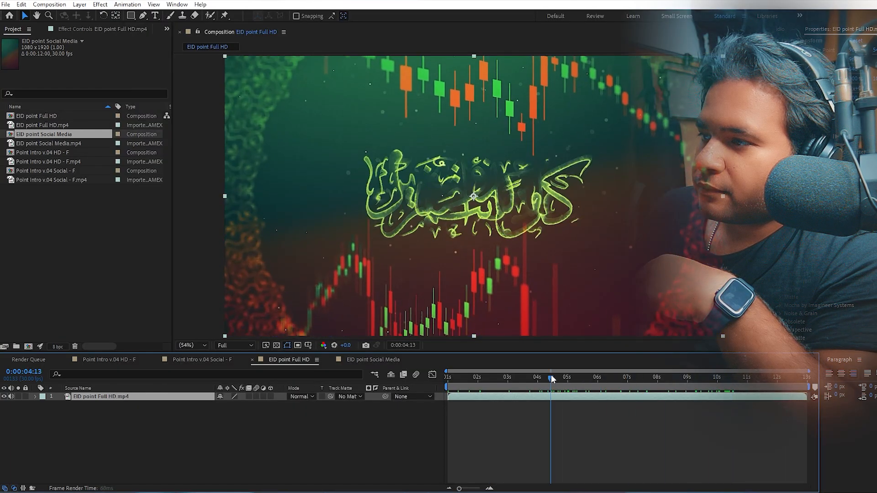
Scrub through the EID point Full HD composition and compare it with the EID point Social Media version.
drag(519, 384, 629, 379)
click(405, 362)
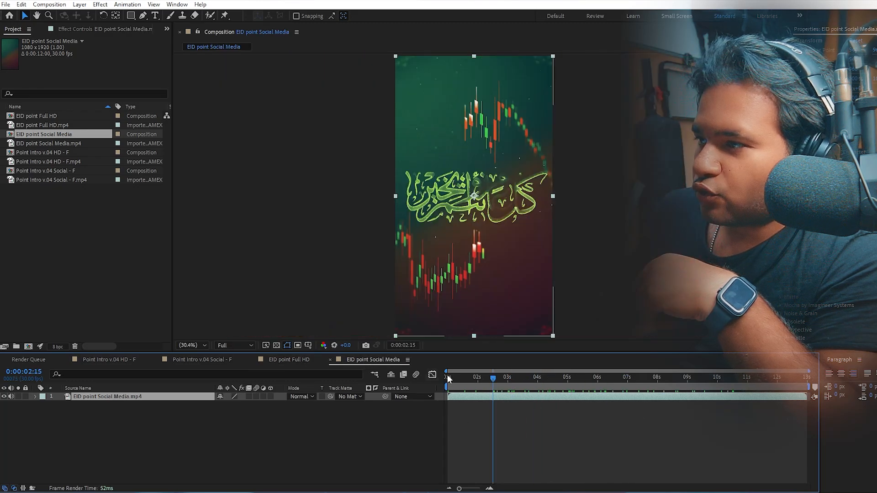
click(308, 361)
Switch to File Explorer and bring the ADHA MYBARAK POINT FullHD and REELS videos into the project as compositions.
key(alt+Tab)
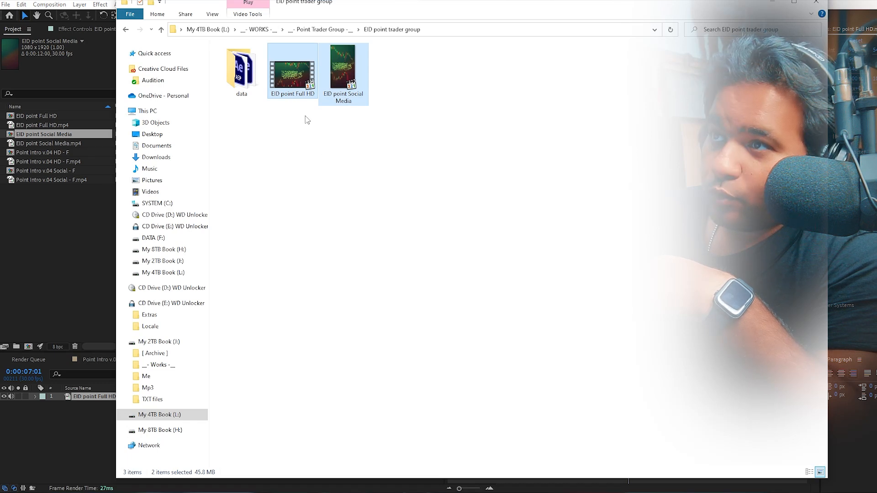
click(319, 29)
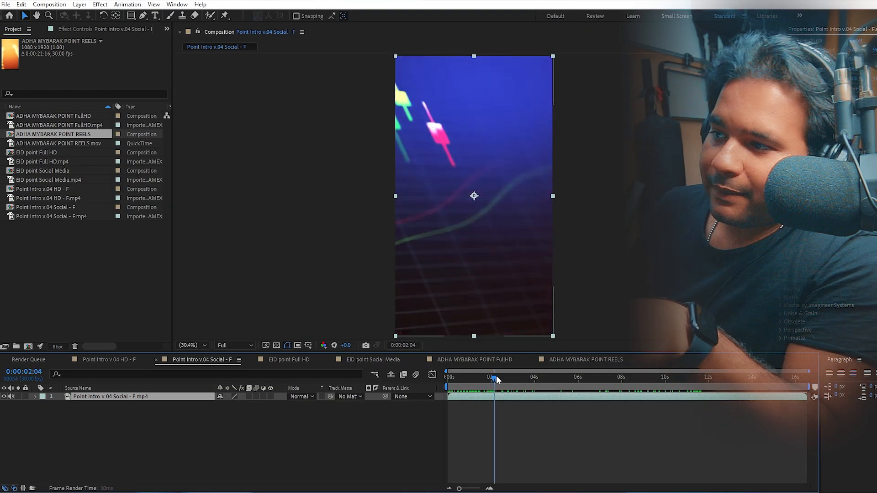
Scrub Point Intro v.04 HD - F to 0:00:04:20 and compare the bar chart's framing with the Social - F composition.
click(109, 359)
drag(491, 378, 471, 378)
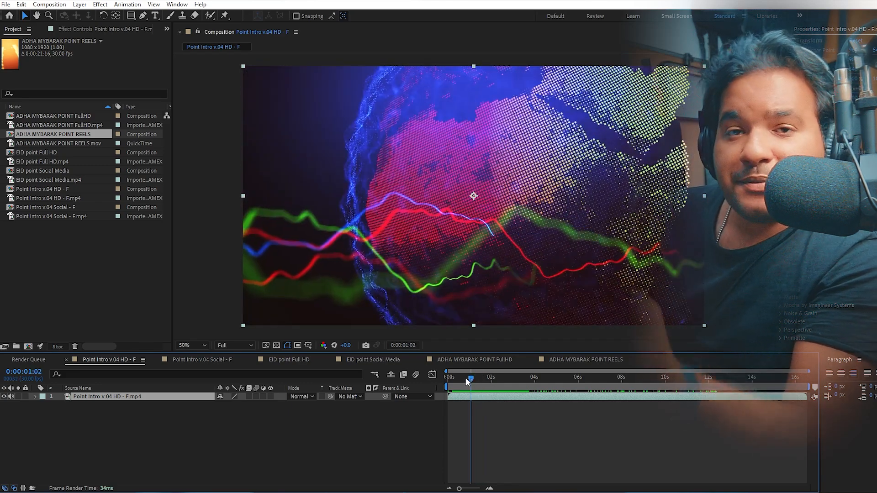
click(547, 379)
drag(551, 376, 549, 377)
click(202, 360)
key(space)
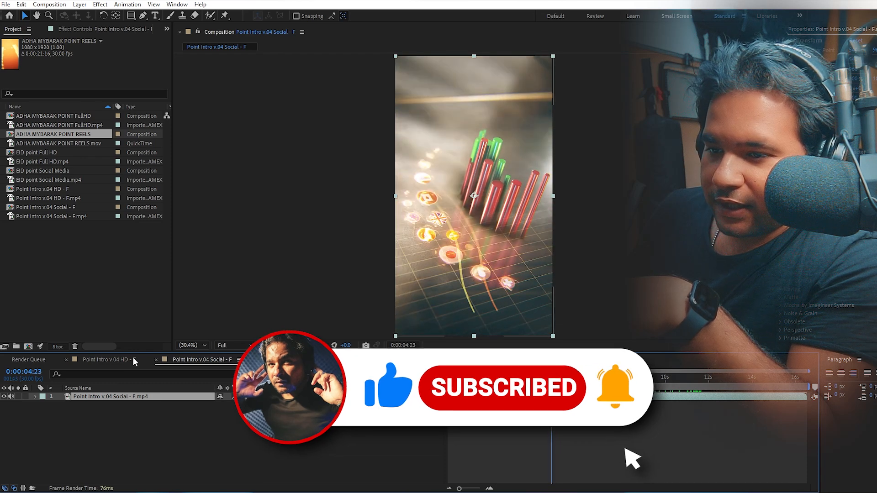
click(119, 359)
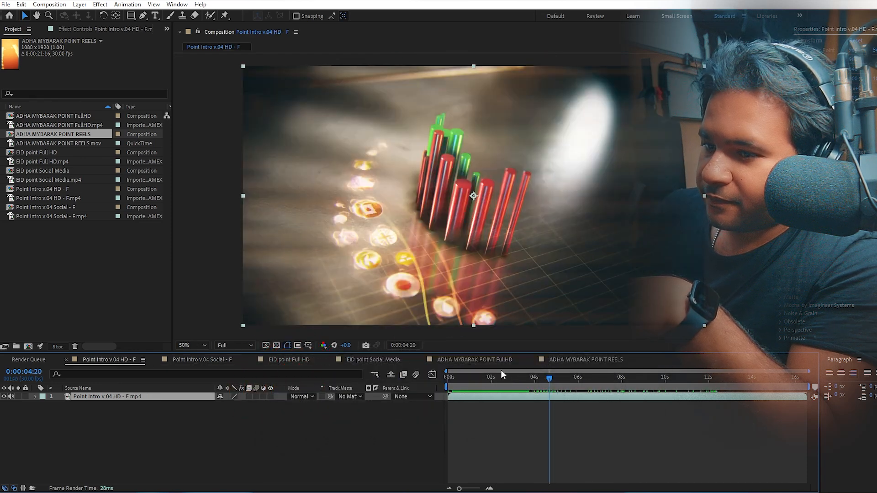
click(199, 359)
Create a red solid 1080 px wide and 1920 px high in the Point Intro v.04 HD - F composition.
click(122, 360)
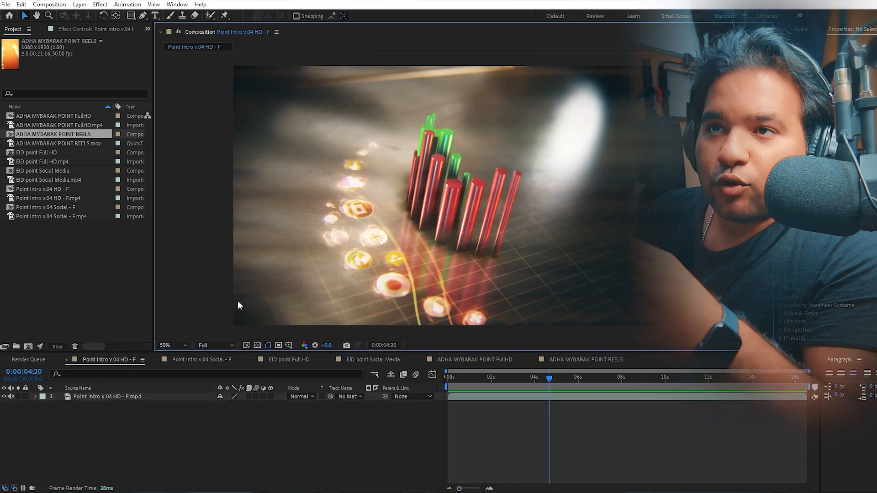
click(57, 5)
mouse_move(79, 5)
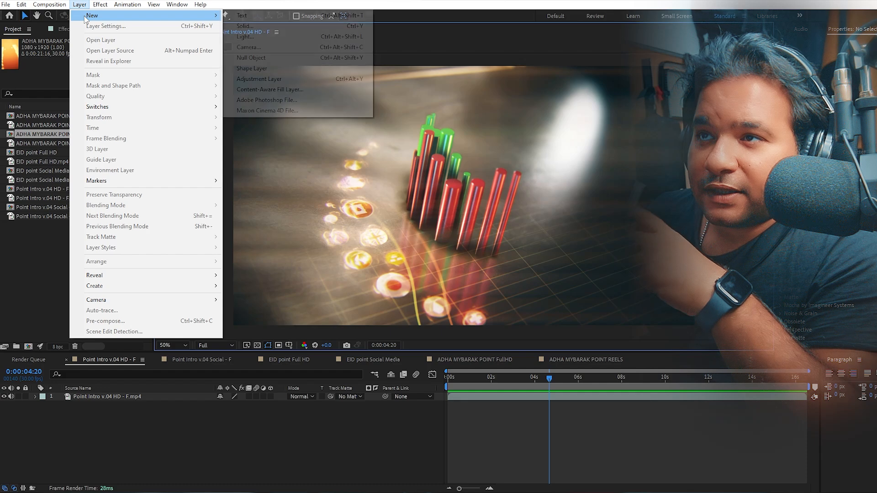
click(274, 26)
click(450, 306)
drag(334, 354, 338, 284)
click(415, 305)
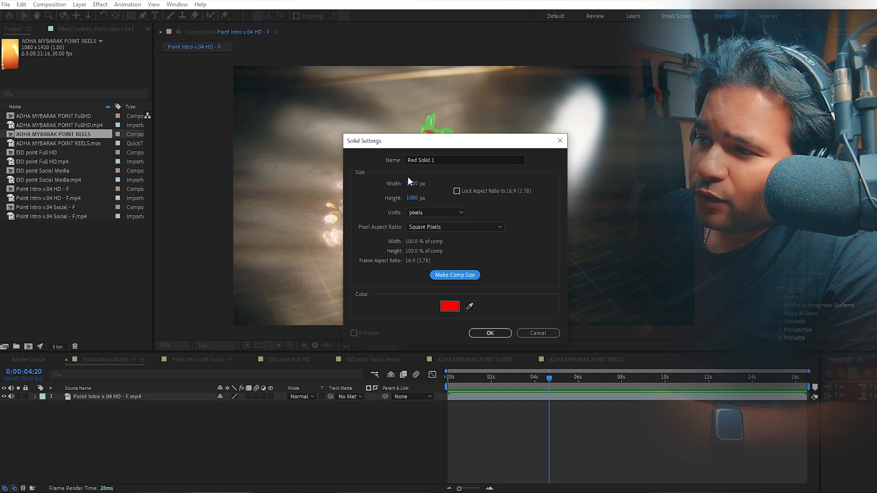
text(1810)
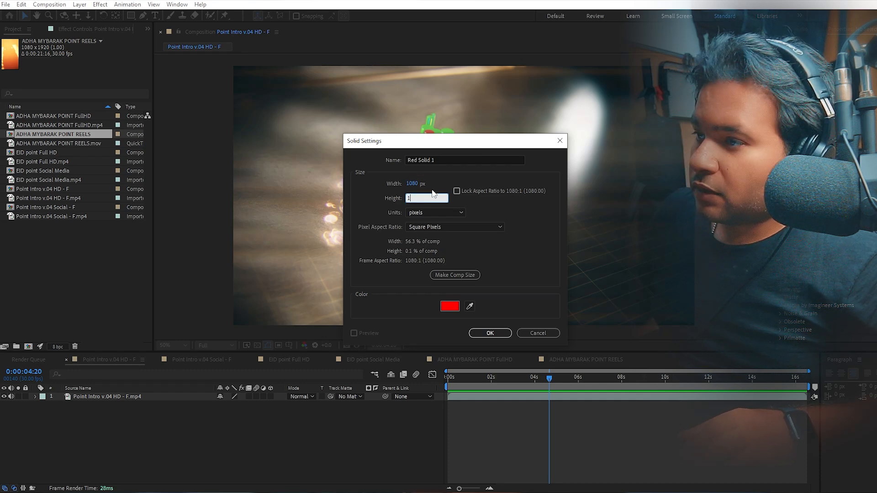
key(Return)
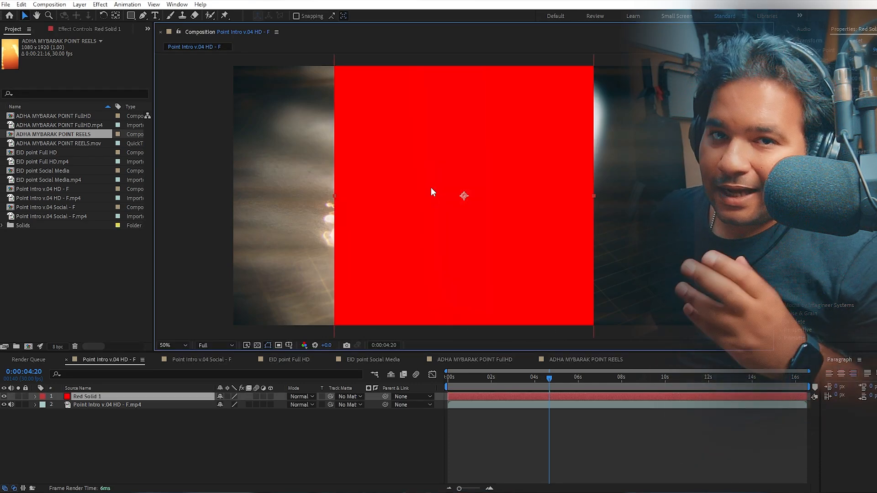
Set the opacity of the vertical red solid to 35%.
key(comma)
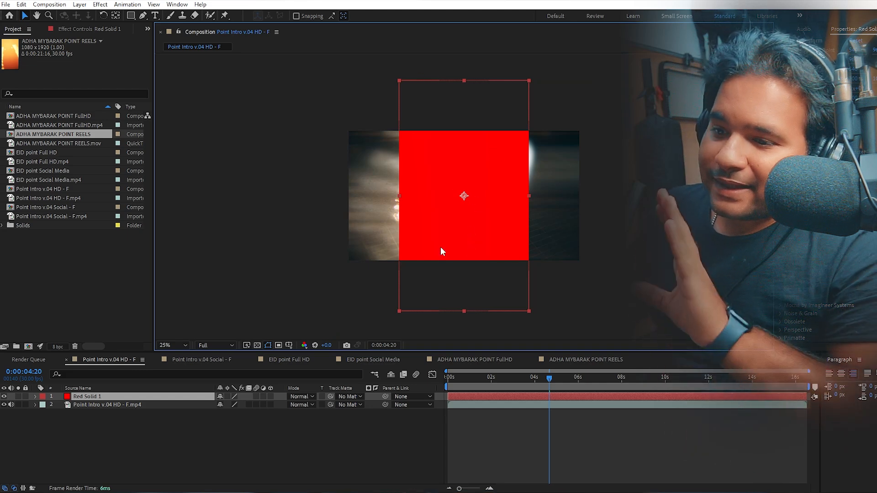
key(t)
click(228, 412)
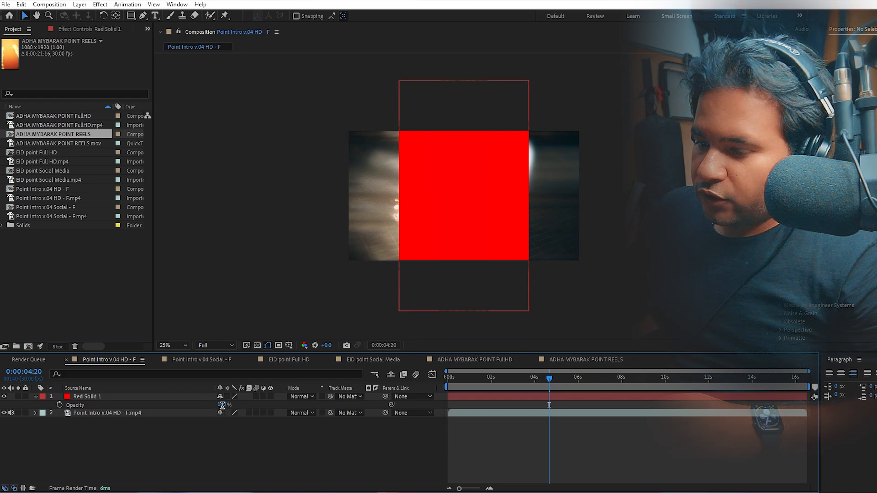
text(35)
key(Return)
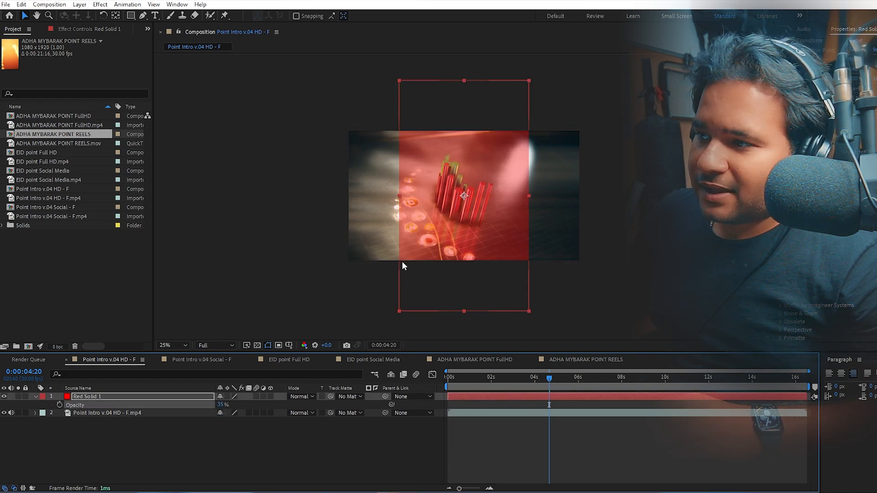
Scrub the HD composition under the red vertical frame to the logo, and compare its framing with the Social - F composition.
key(period)
drag(541, 378, 544, 379)
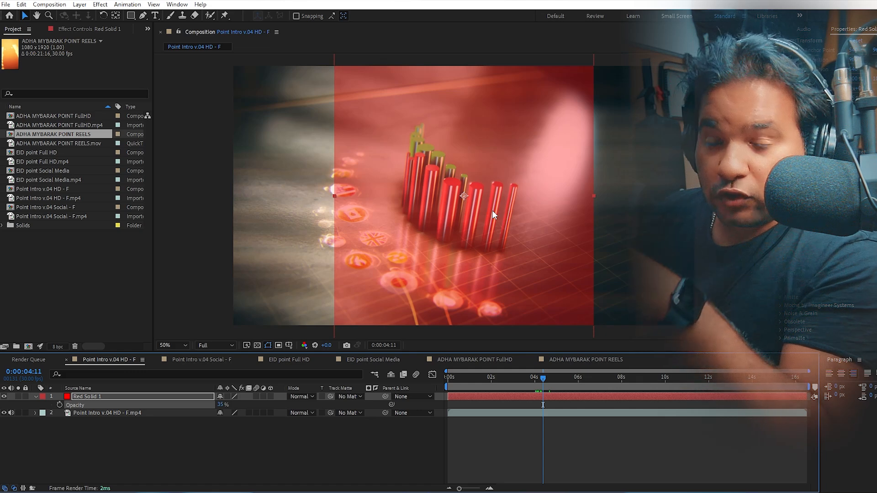
key(space)
drag(557, 378, 617, 381)
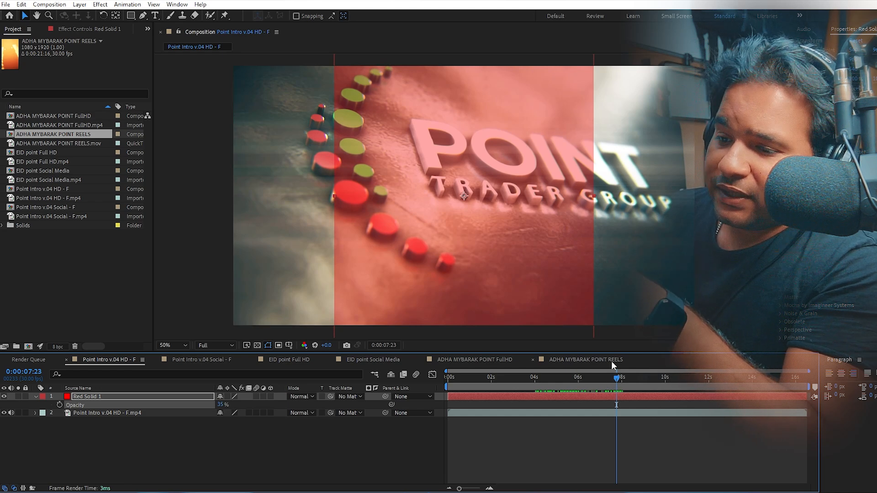
click(199, 361)
drag(561, 381, 614, 382)
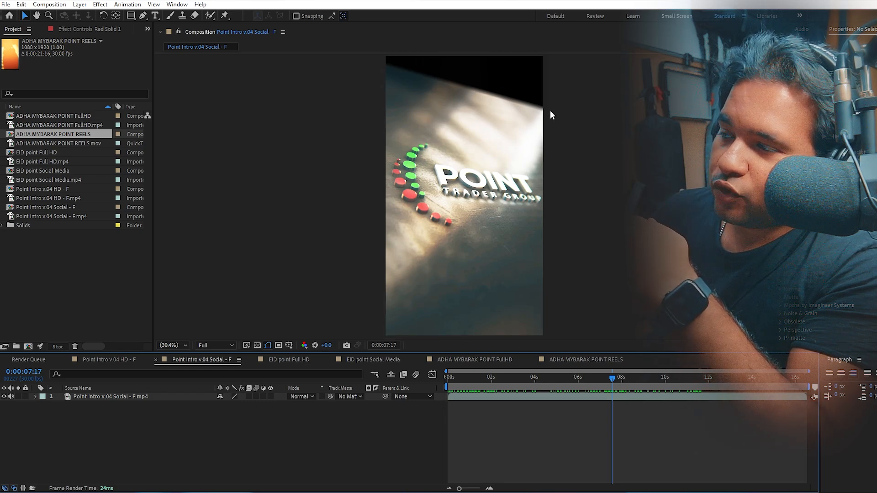
mouse_move(604, 381)
mouse_down()
mouse_move(591, 376)
mouse_move(618, 378)
mouse_up()
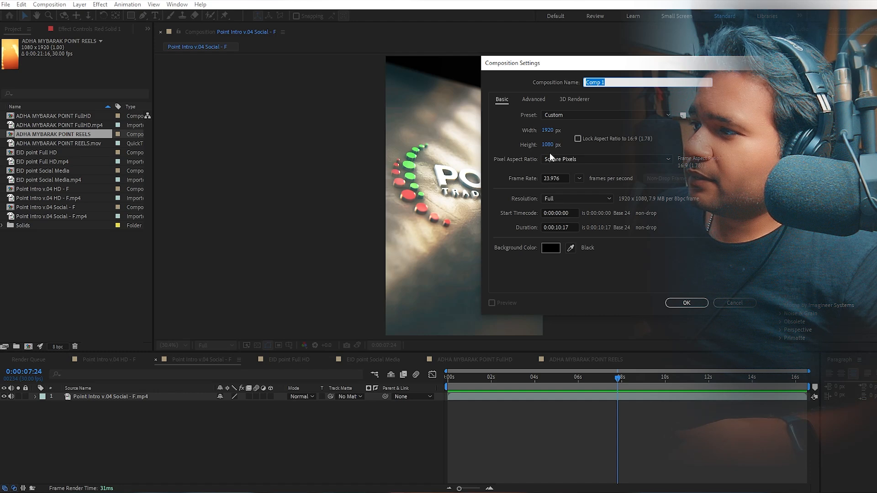
Create a new 1920 x 1920 px square composition.
text(19)
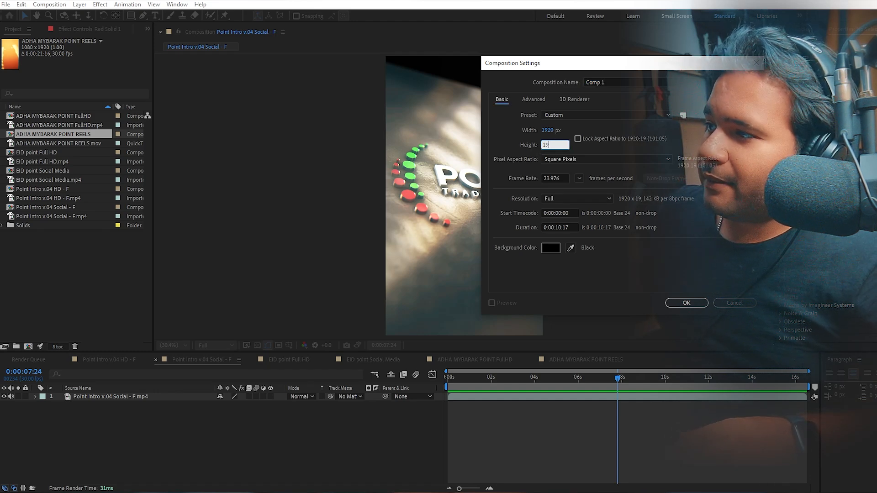
key(Return)
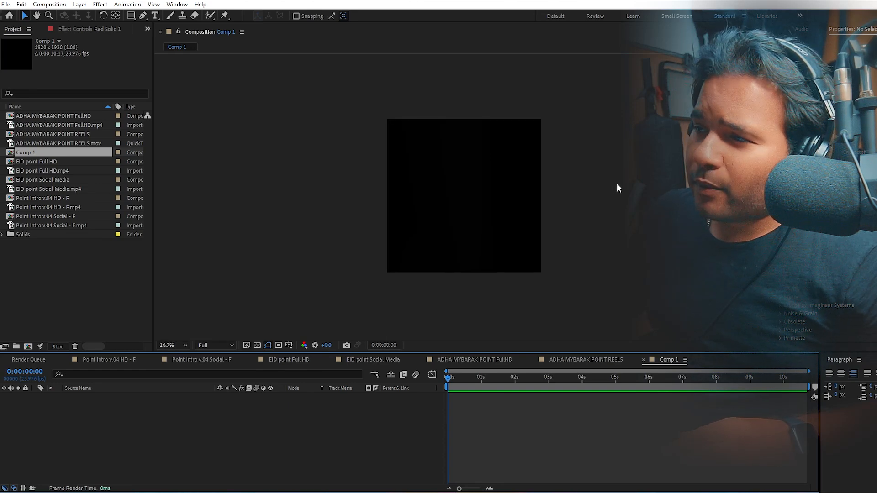
scroll(627, 179, up, 2)
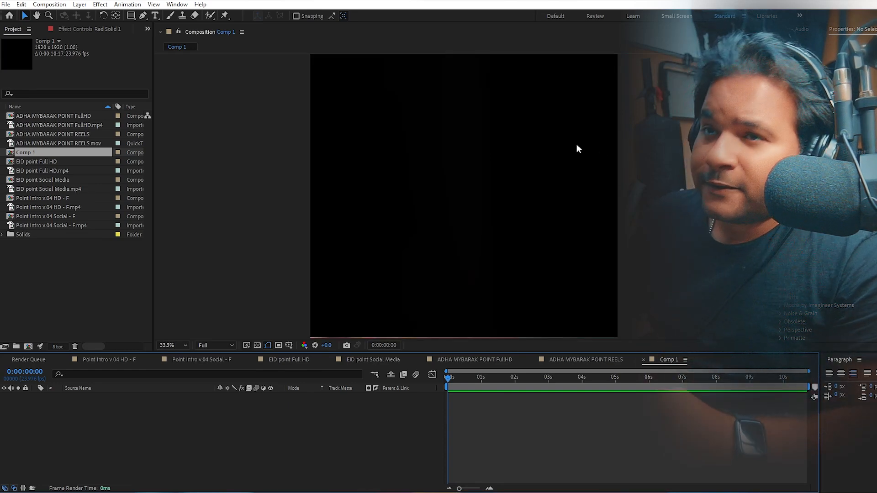
Copy the vertical red solid from Point Intro v.04 HD - F into Comp 1 and centre it in the frame.
click(117, 359)
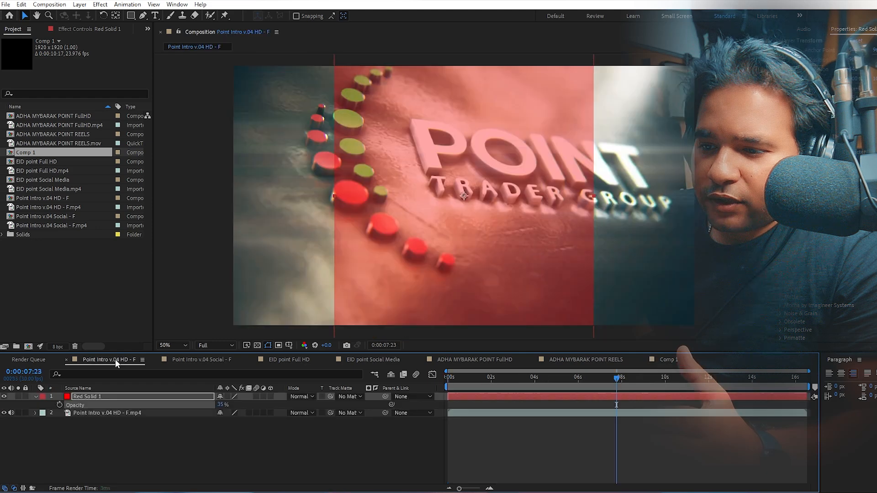
click(81, 396)
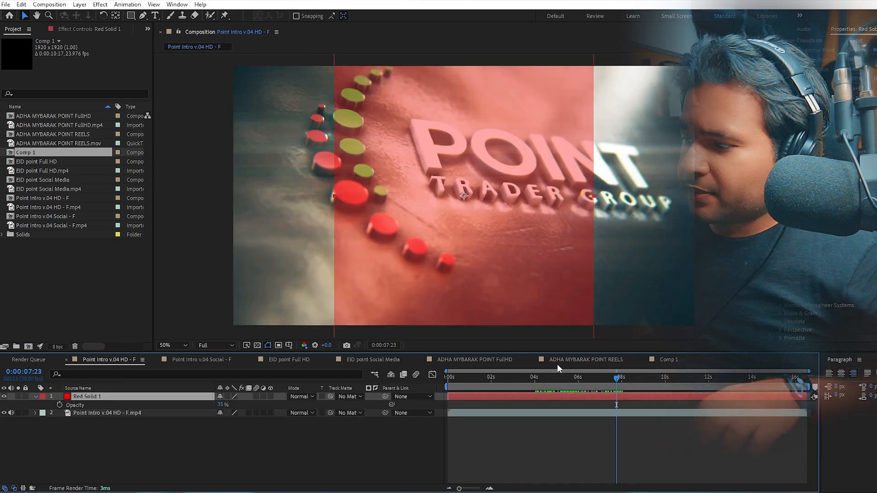
click(594, 360)
click(669, 360)
key(ctrl+v)
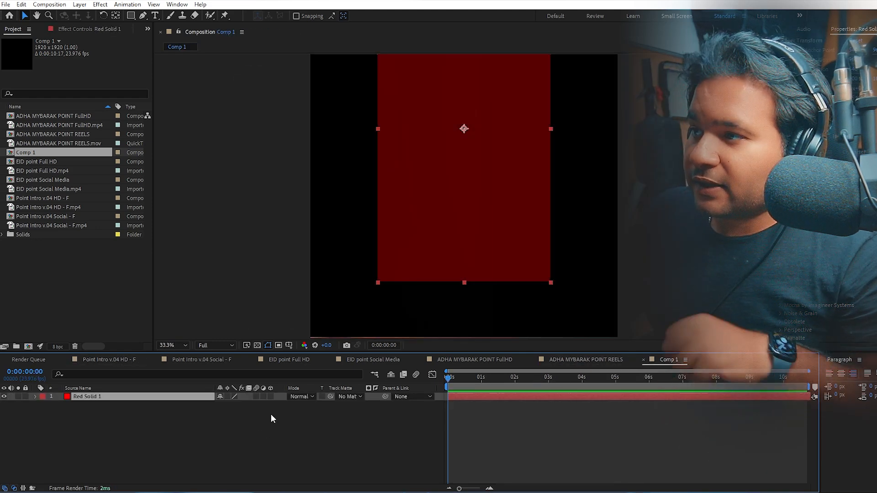
key(comma)
key(Return)
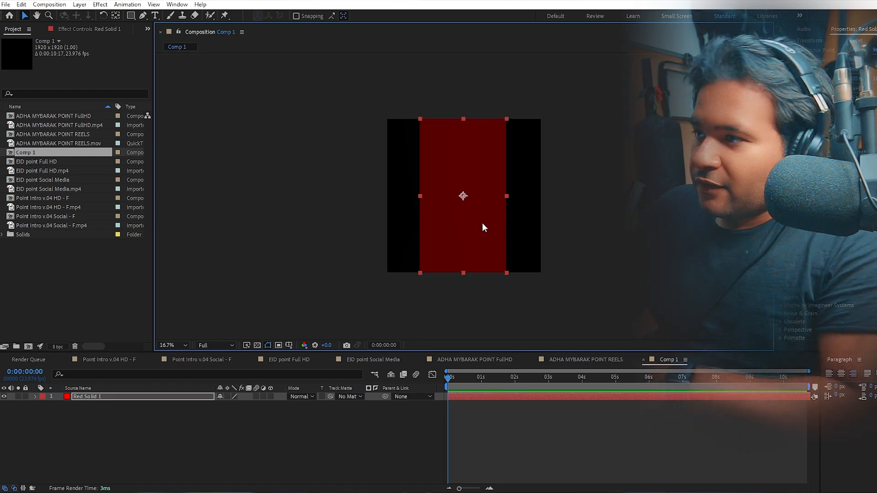
Add a second red solid 1920 px wide and 1080 px high to Comp 1.
click(80, 5)
mouse_move(78, 13)
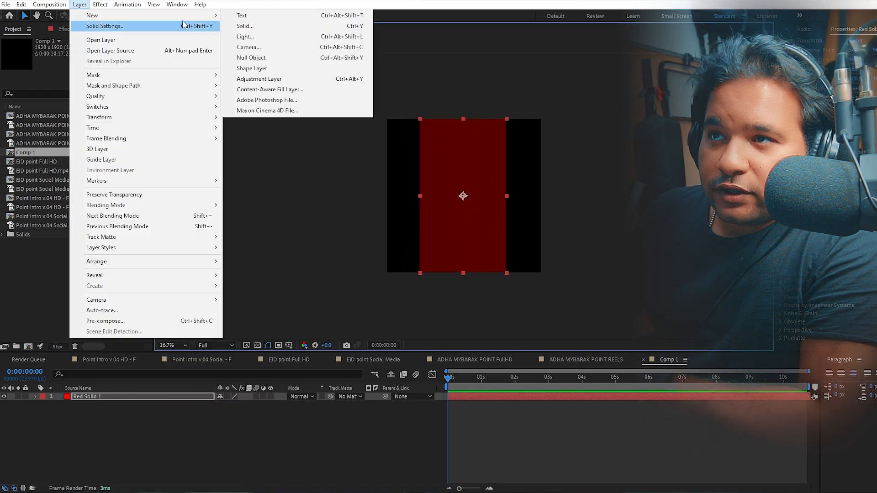
click(243, 26)
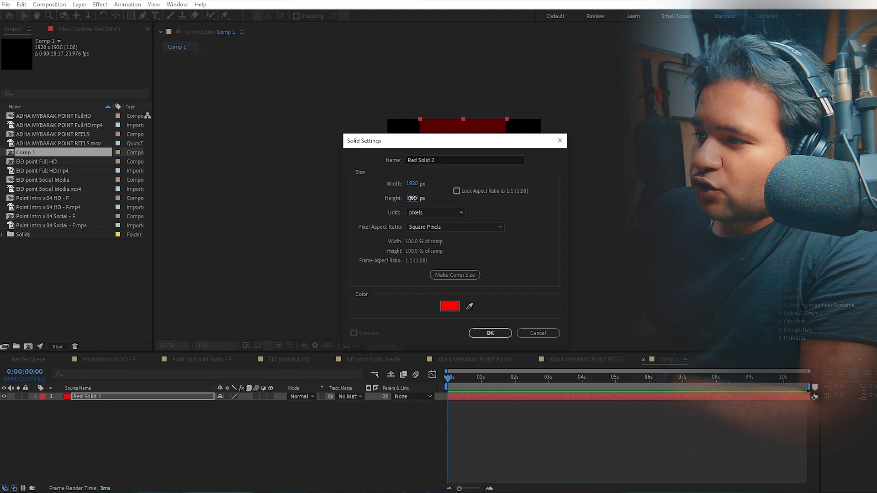
text(1080)
key(Return)
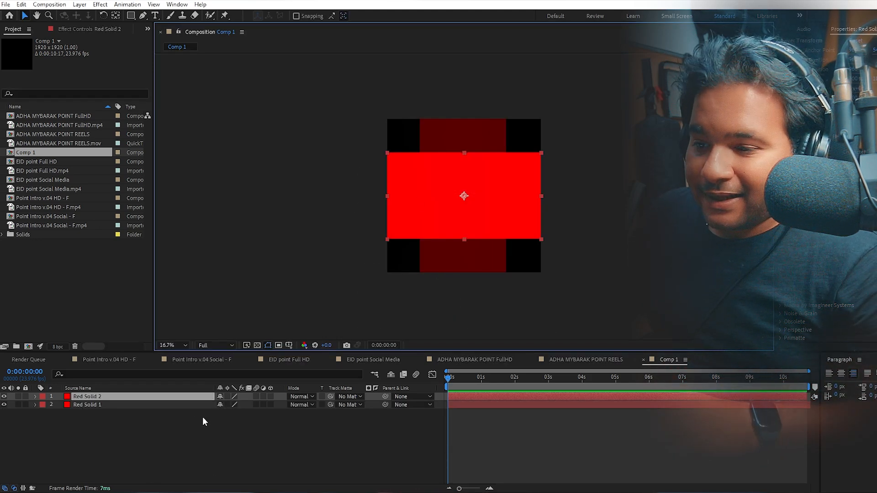
Set the opacity of the horizontal red solid to 25% and inspect where the two frames overlap.
key(t)
click(224, 404)
text(25)
key(Return)
click(626, 249)
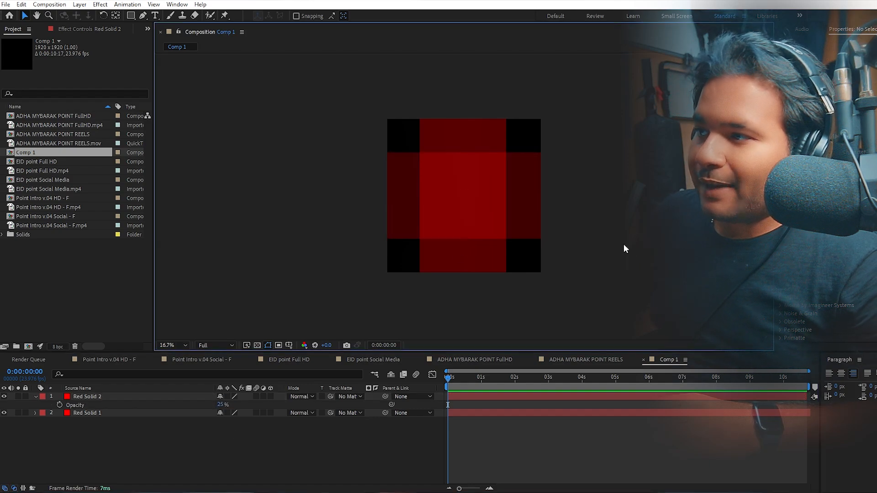
key(period)
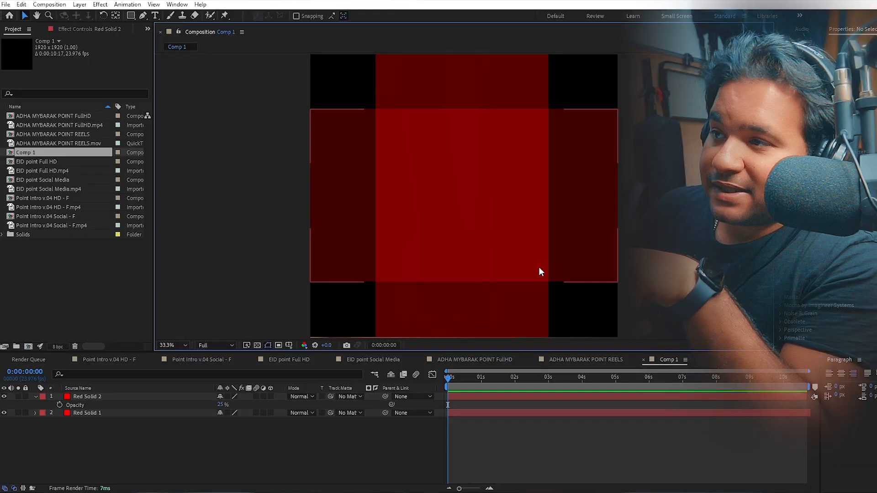
key(comma)
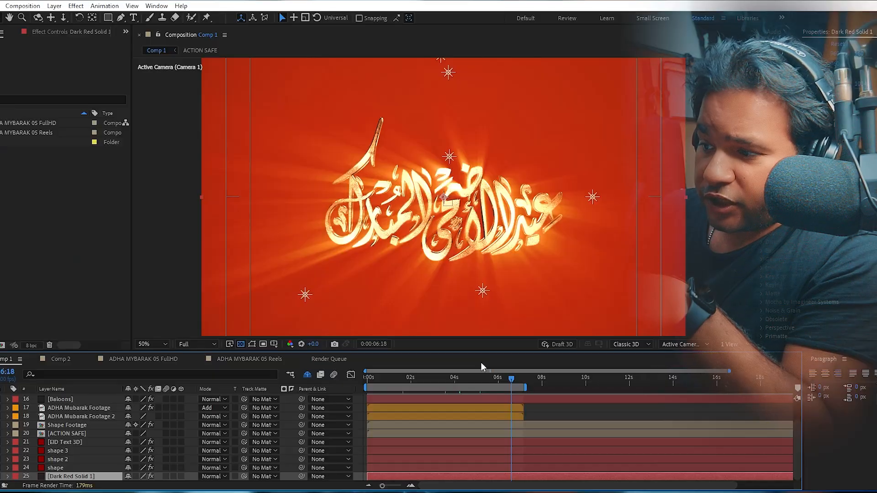
Preview Comp 1 at the 4-second mark and check its width and height in the composition settings without changing them.
click(456, 381)
click(24, 6)
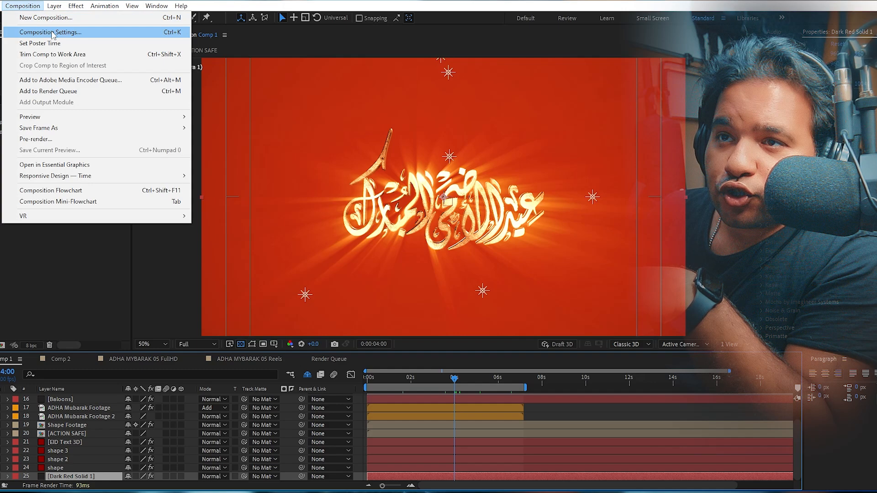
click(56, 33)
drag(579, 58, 560, 70)
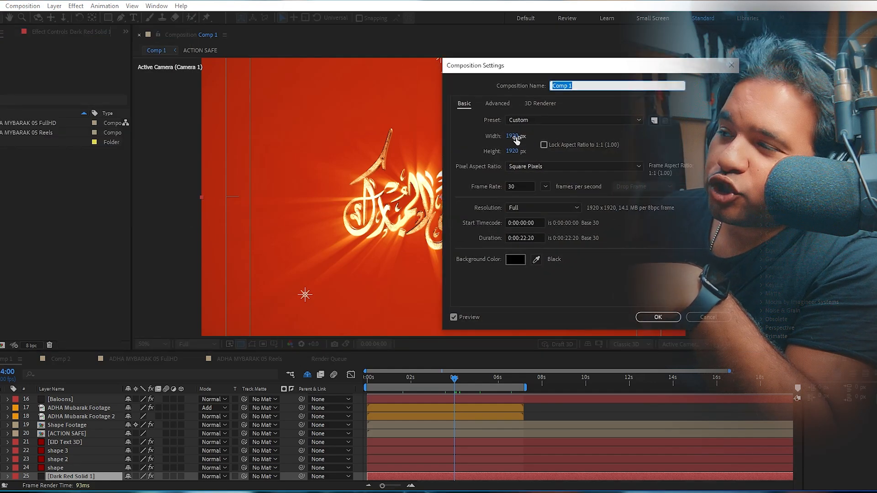
click(703, 318)
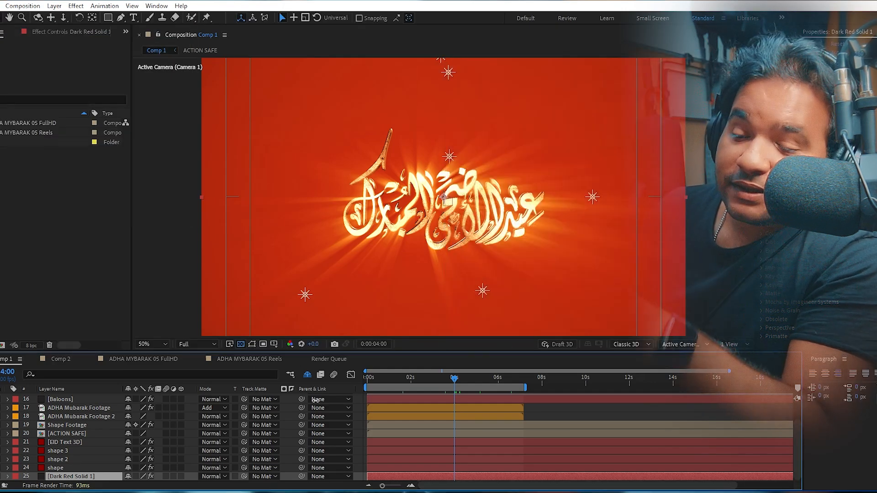
Go to the ADHA MYBARAK 05 Reels composition and examine the full square frame of its nested Comp 2.
click(247, 358)
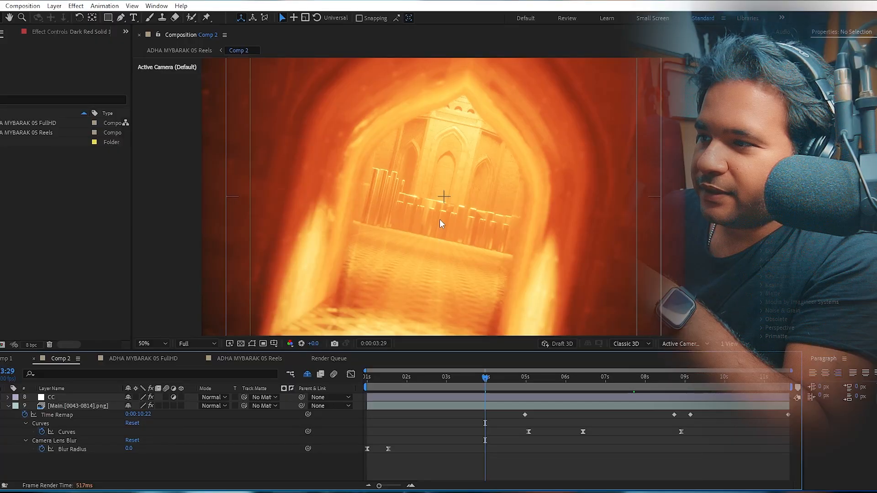
scroll(440, 220, down, 2)
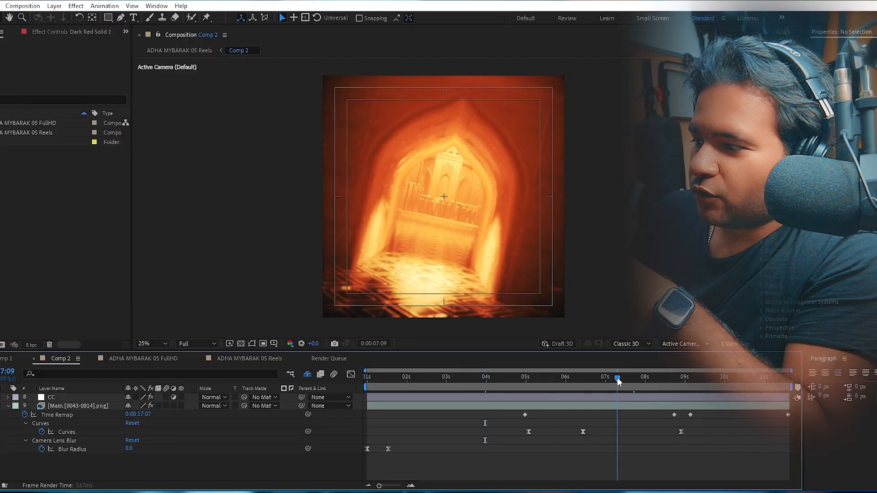
scroll(537, 291, up, 2)
scroll(504, 262, down, 2)
Check the width and height of Comp 2 in its composition settings, and preview a later frame of the animation.
key(ctrl+k)
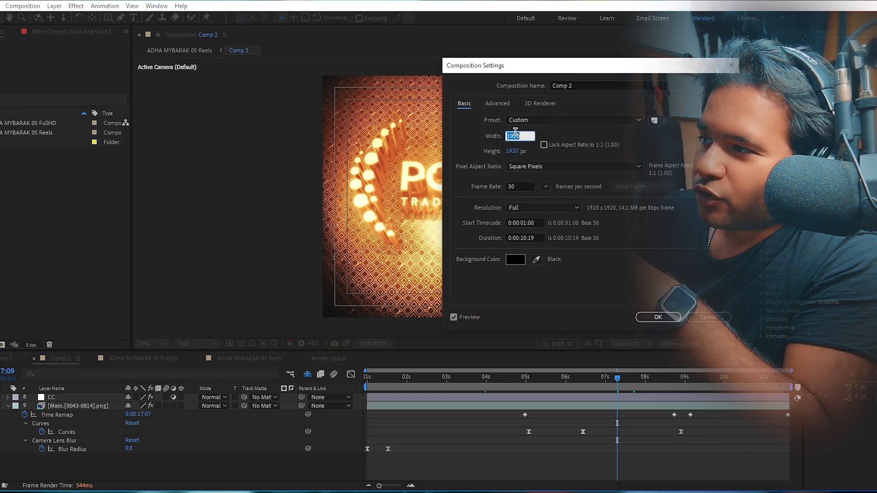
click(511, 152)
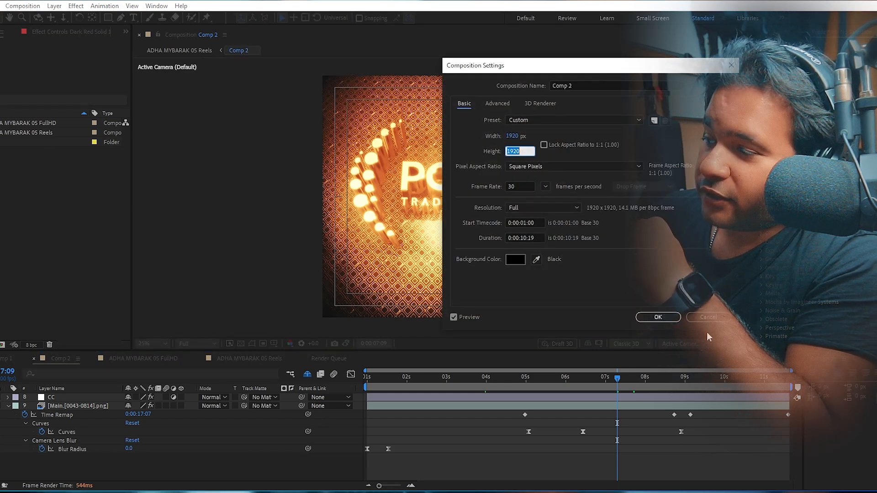
key(Return)
click(659, 378)
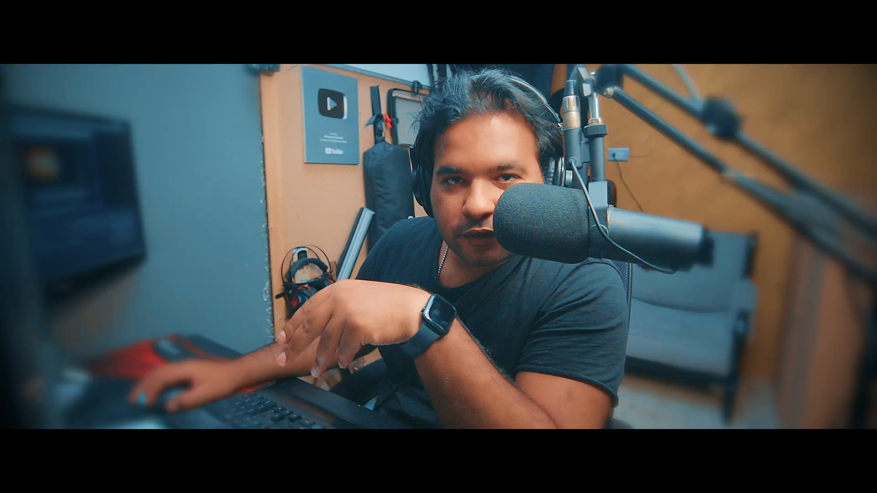